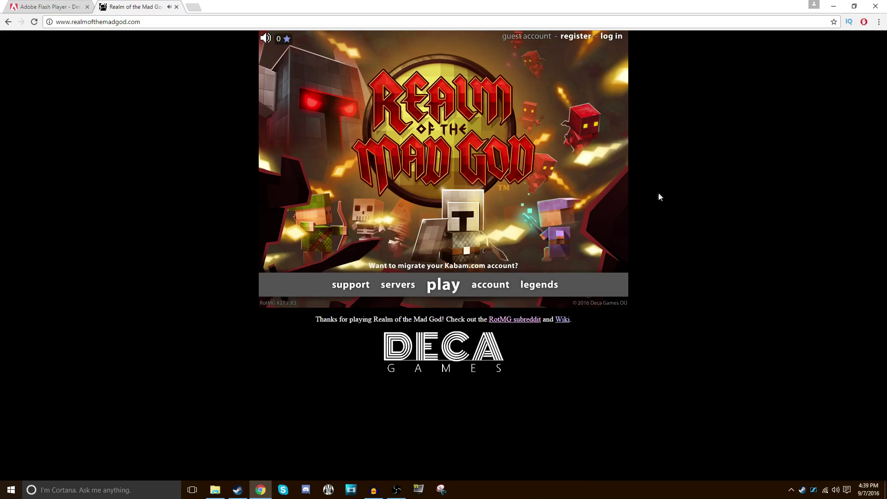
# Step: Search the web for "rotmg flash projector" and open the RealmEye wiki guide on using the Adobe Flash Projector
pyautogui.click(416, 26)
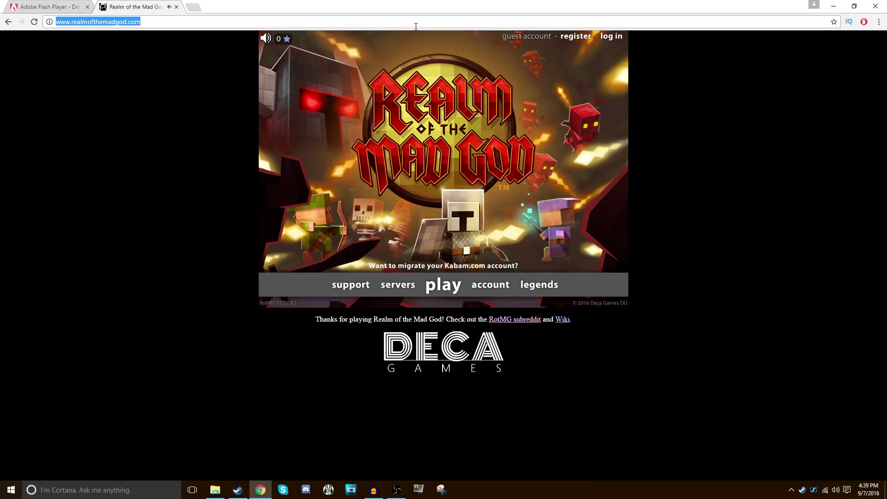
pyautogui.write('rotmg flash proj')
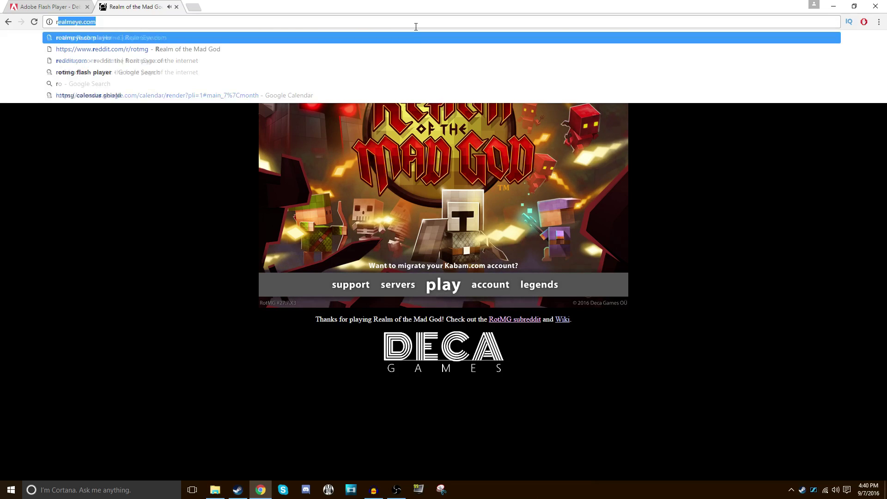
pyautogui.write('ector')
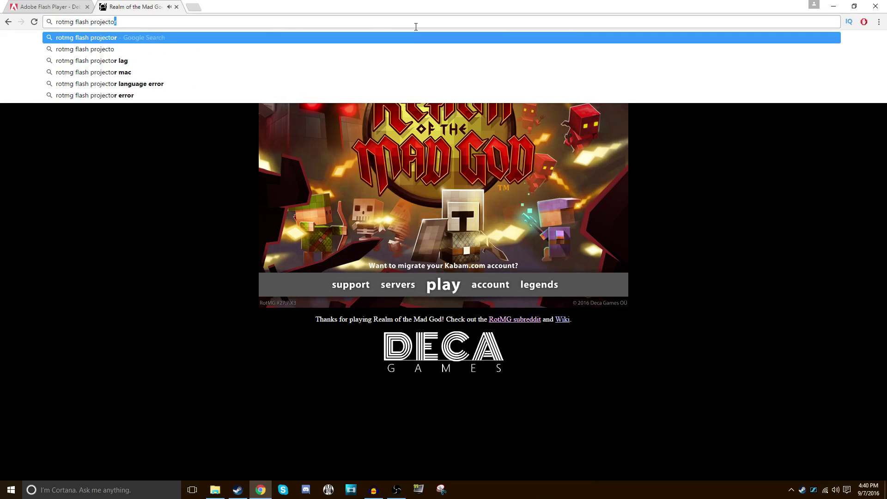
pyautogui.press('Return')
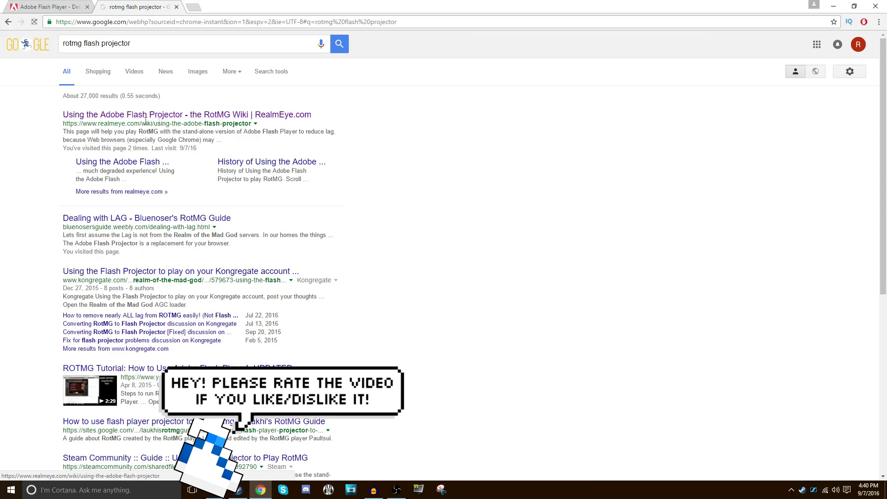
pyautogui.moveTo(62, 124); pyautogui.dragTo(276, 115)
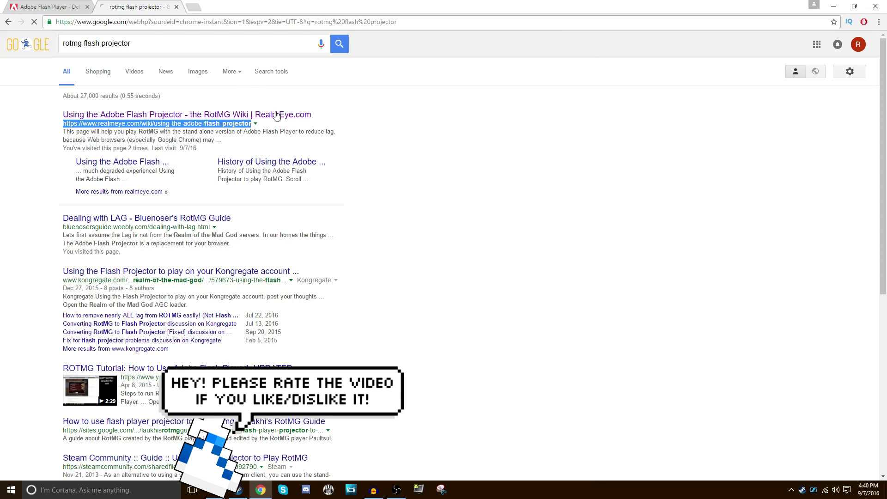
pyautogui.click(276, 115)
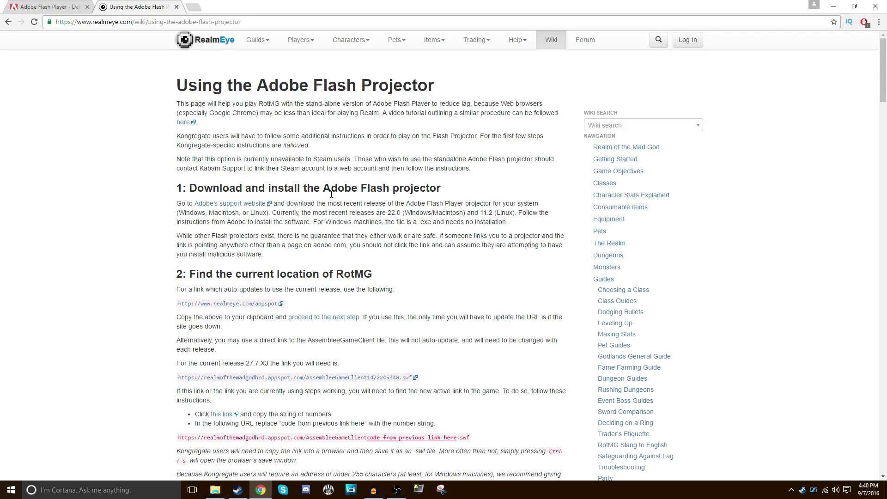
# Step: Open Adobe's support website from the guide's first section in a new tab, switch to it and close the old Adobe tab
pyautogui.moveTo(183, 187); pyautogui.dragTo(468, 182)
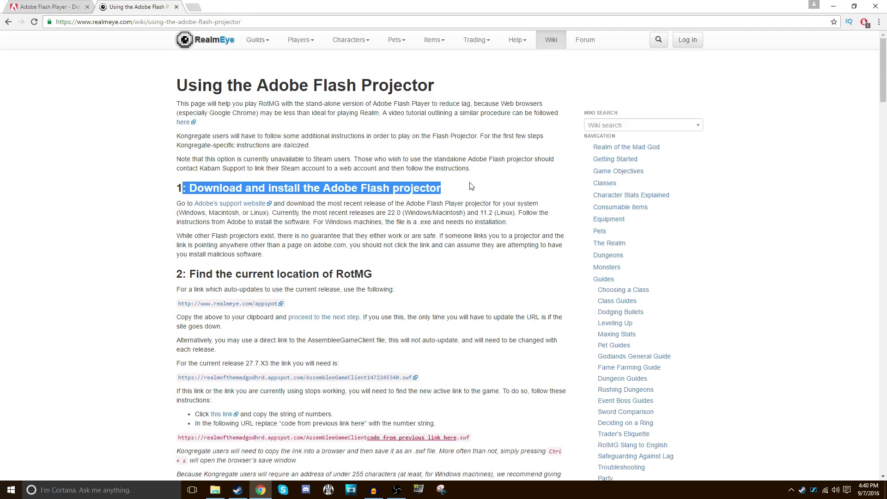
pyautogui.click(471, 186)
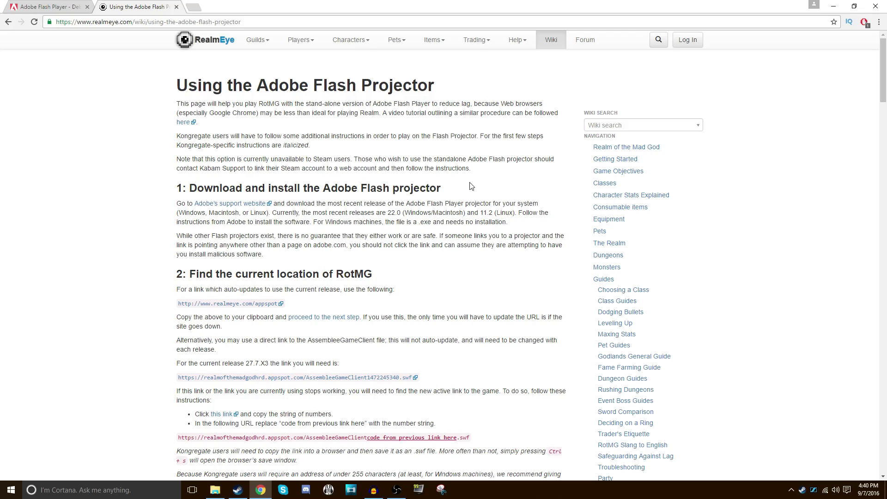
pyautogui.rightClick(217, 210)
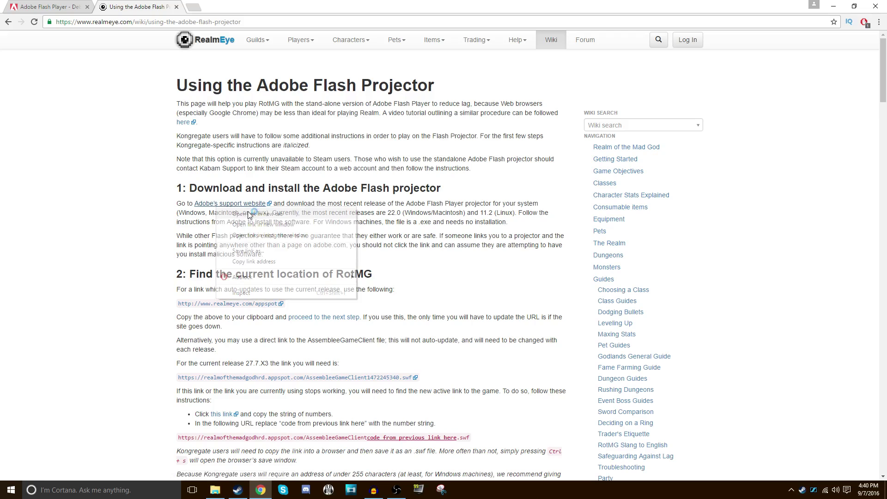
pyautogui.click(240, 214)
pyautogui.click(217, 9)
pyautogui.click(87, 7)
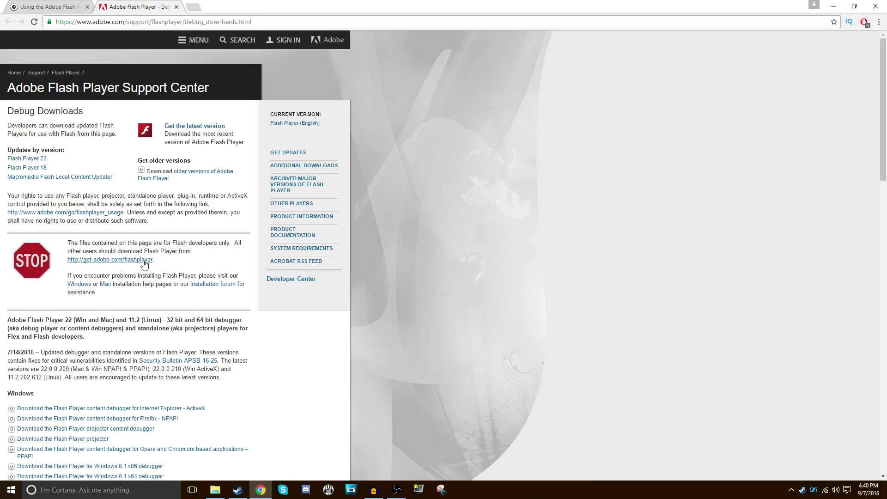
# Step: Download the Flash Player projector for Windows and run flashplayer_22_sa.exe, allowing it past the security warning
pyautogui.scroll(-3, 111, 177)
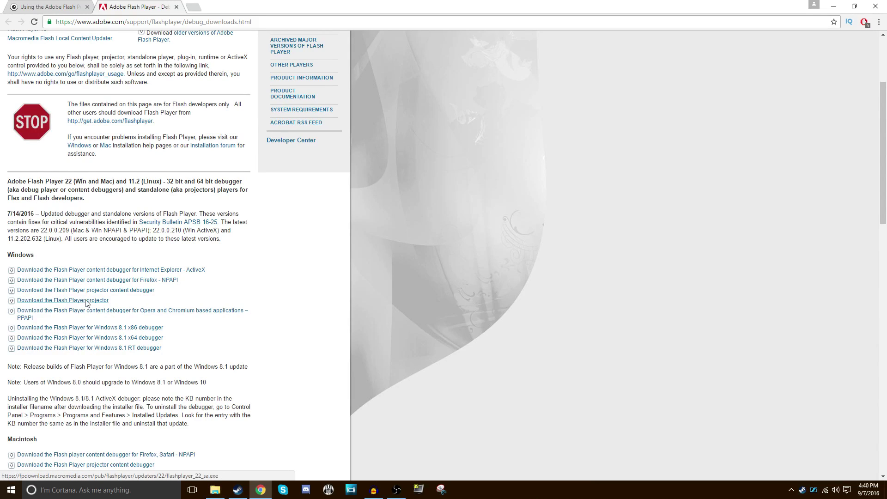
pyautogui.click(86, 301)
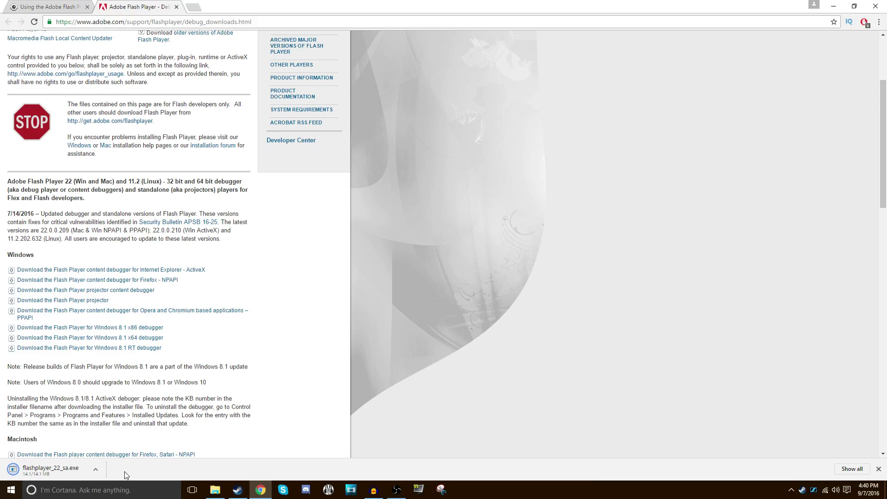
pyautogui.click(84, 470)
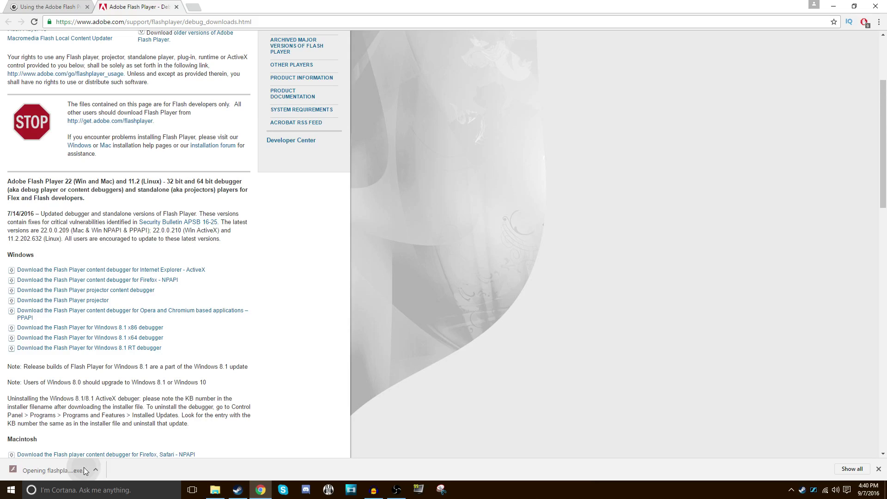
pyautogui.click(396, 274)
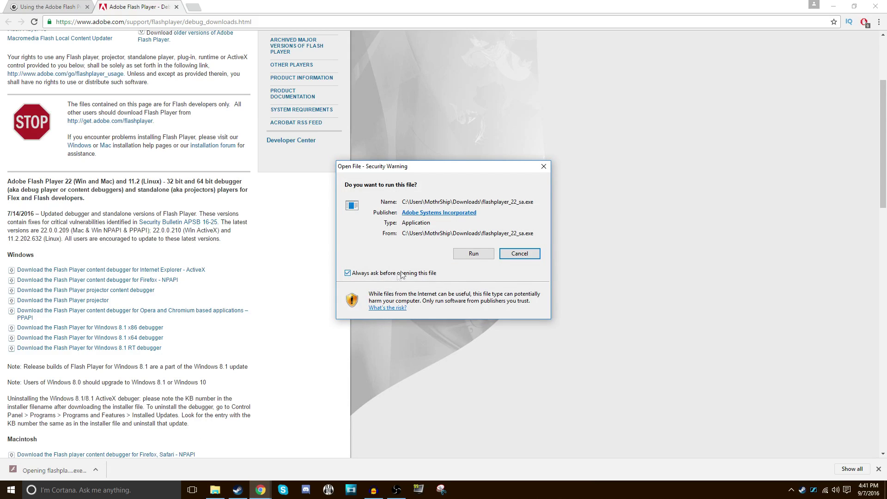
pyautogui.click(472, 255)
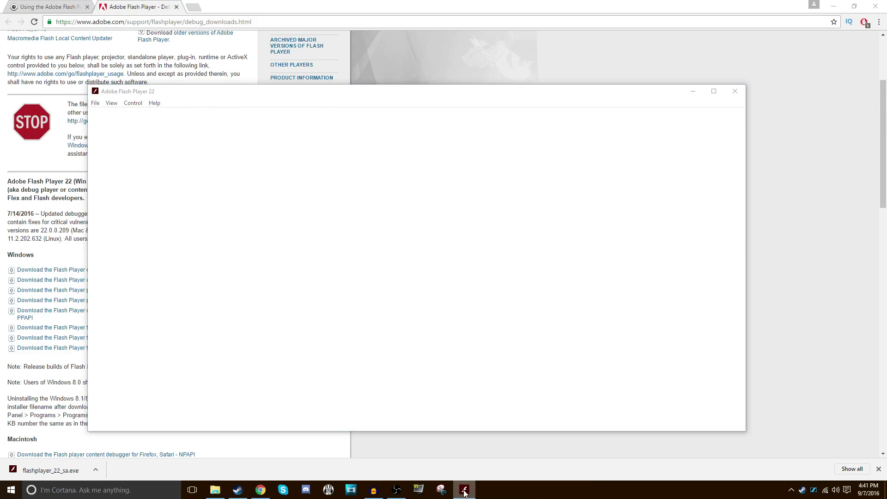
# Step: Pin Adobe Flash Player 22 to the taskbar and narrow its window to about half its width
pyautogui.rightClick(466, 492)
pyautogui.click(471, 455)
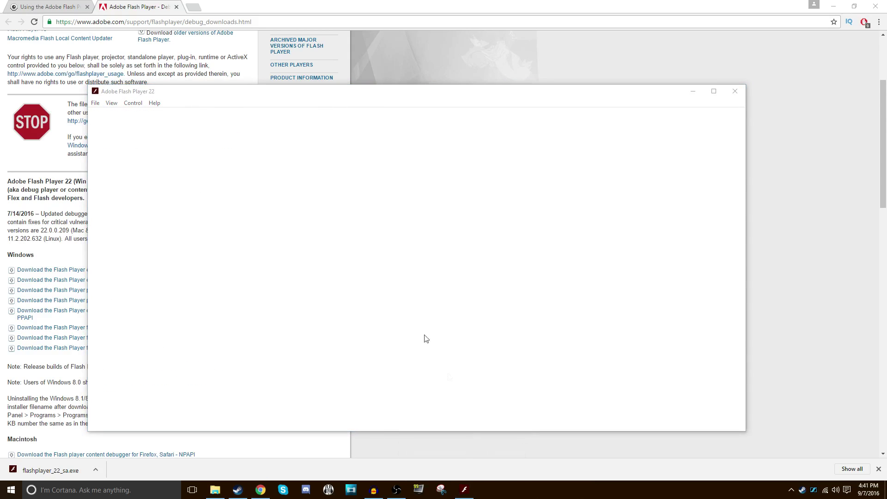
pyautogui.click(153, 96)
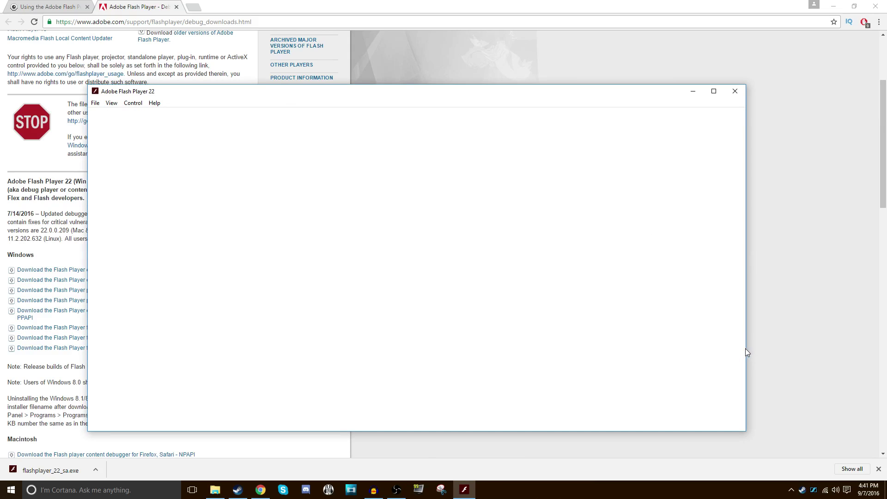
pyautogui.moveTo(746, 352); pyautogui.dragTo(445, 312)
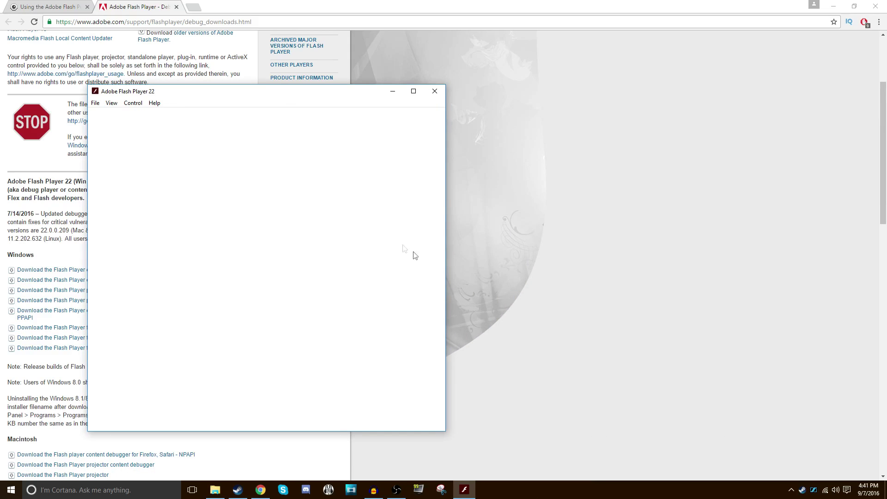
pyautogui.click(100, 104)
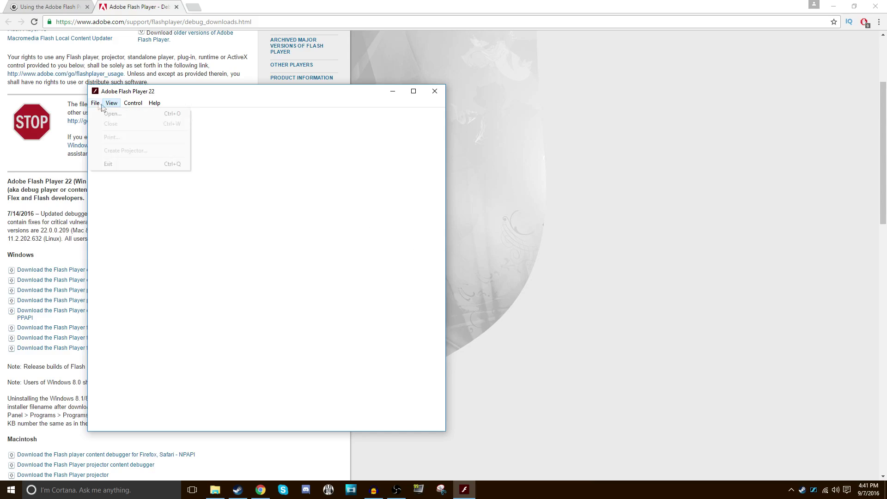
pyautogui.click(217, 97)
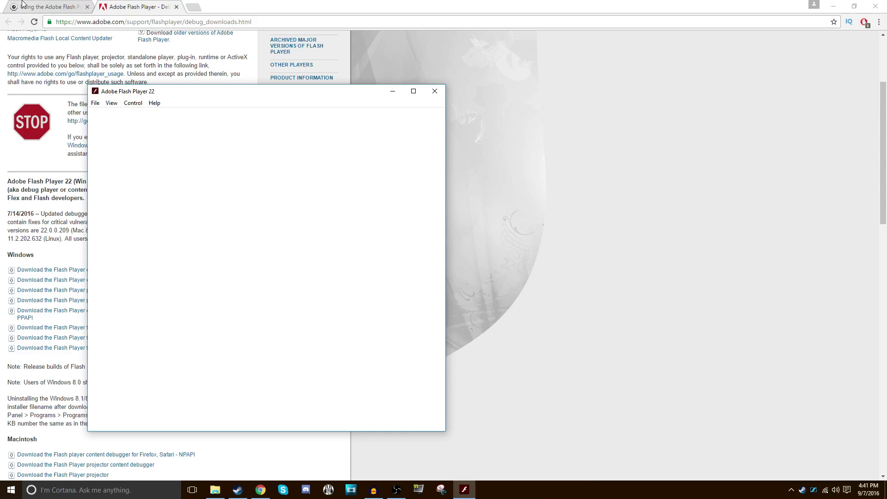
pyautogui.click(55, 6)
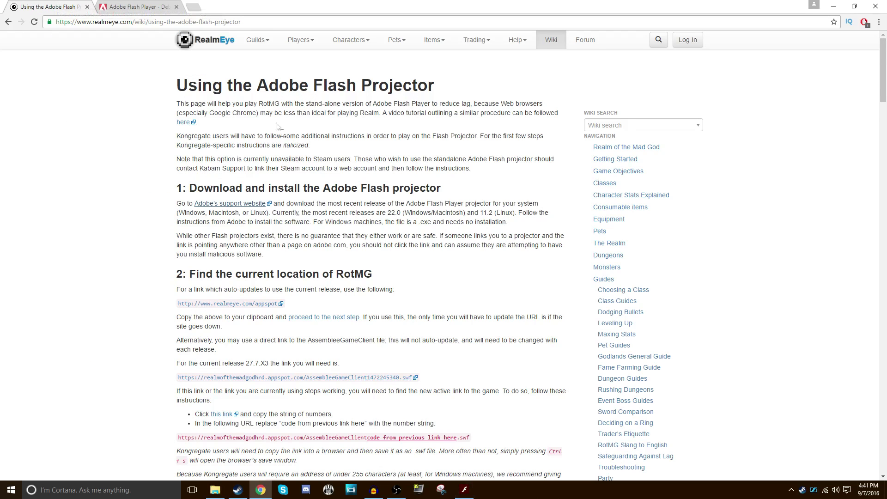
pyautogui.moveTo(169, 274); pyautogui.dragTo(377, 273)
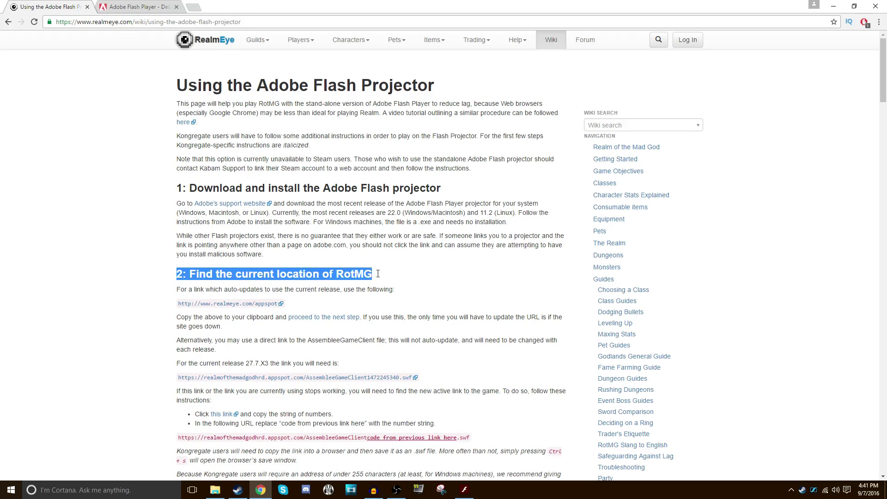
pyautogui.click(379, 277)
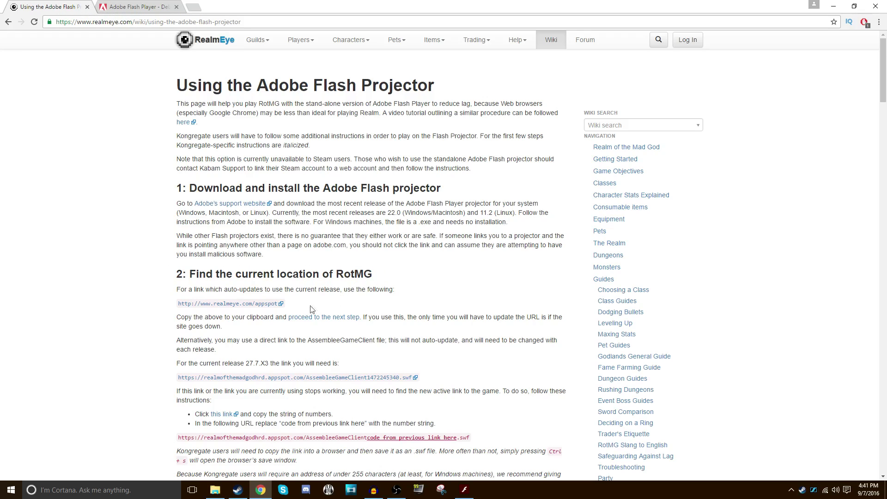
pyautogui.moveTo(177, 303); pyautogui.dragTo(282, 308)
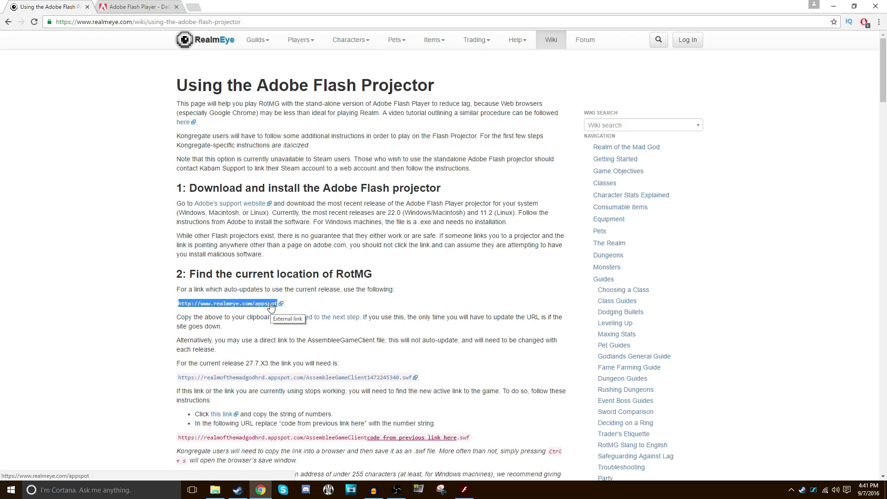
pyautogui.rightClick(271, 306)
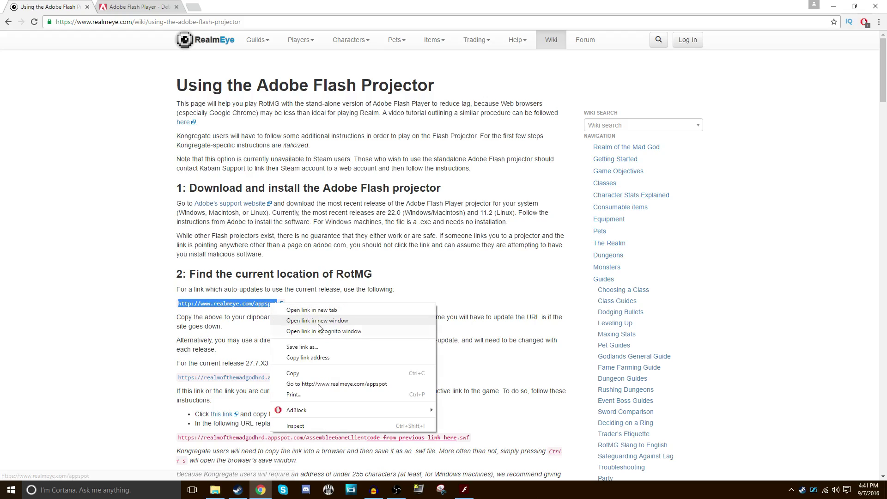
pyautogui.click(325, 373)
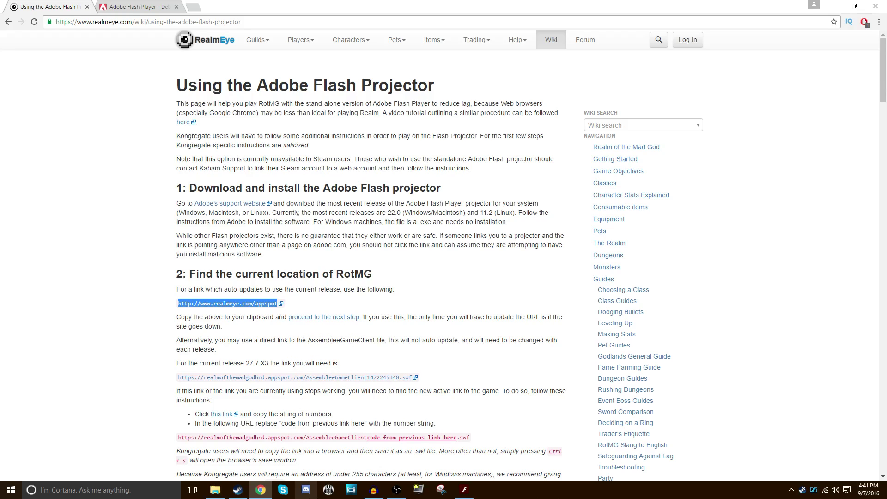
pyautogui.click(463, 491)
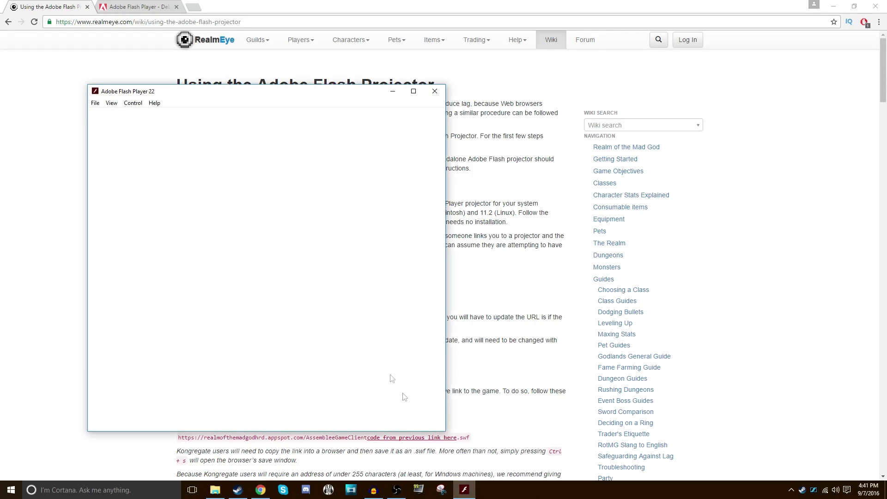
pyautogui.hotkey('alt', 'f')
pyautogui.press('o')
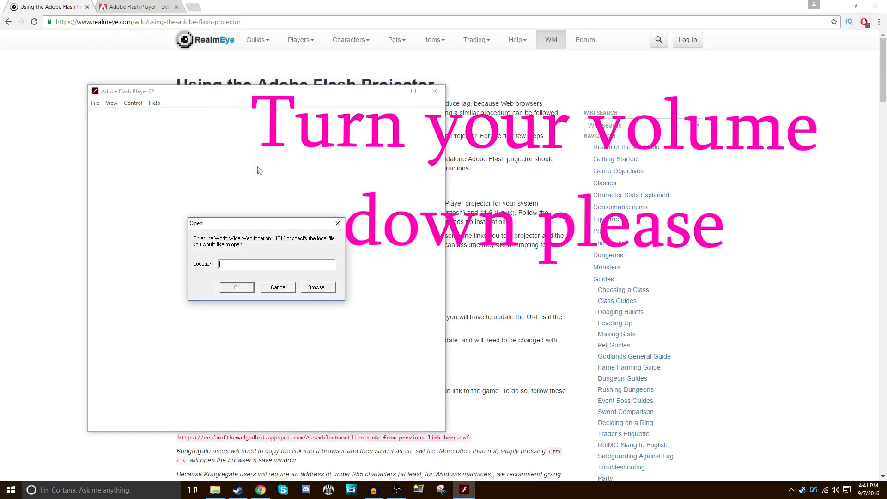
pyautogui.rightClick(283, 263)
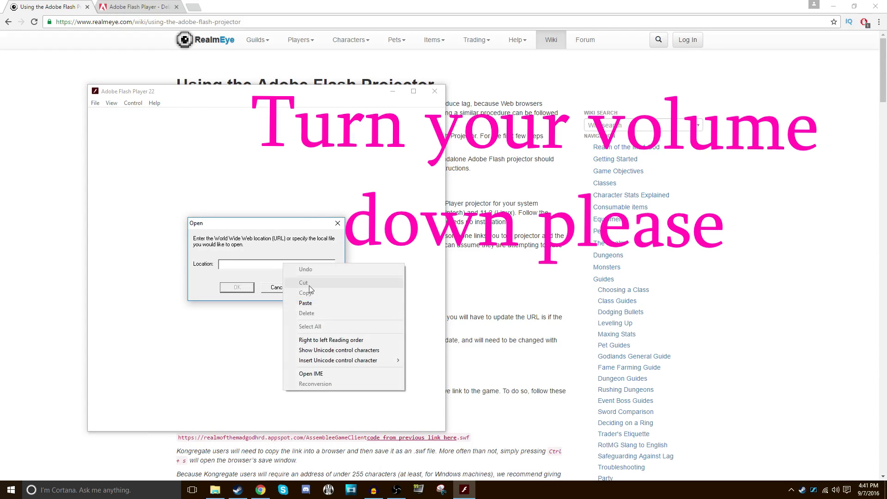
pyautogui.click(307, 303)
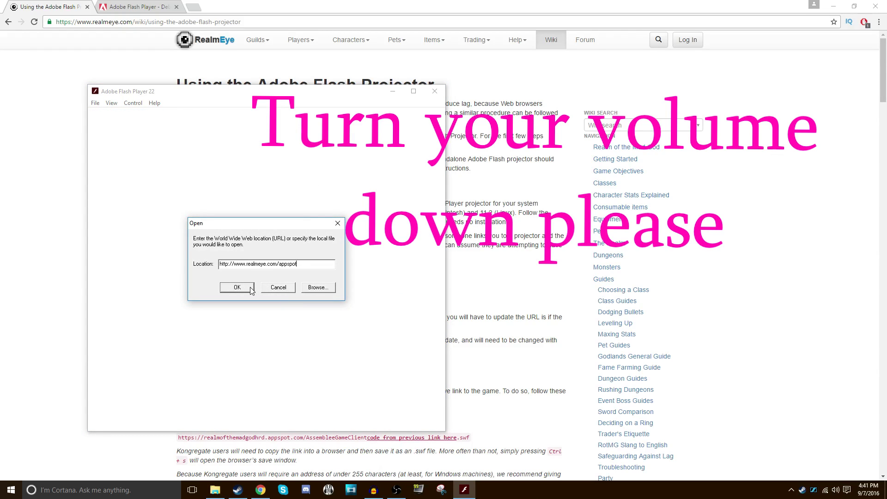
pyautogui.click(250, 288)
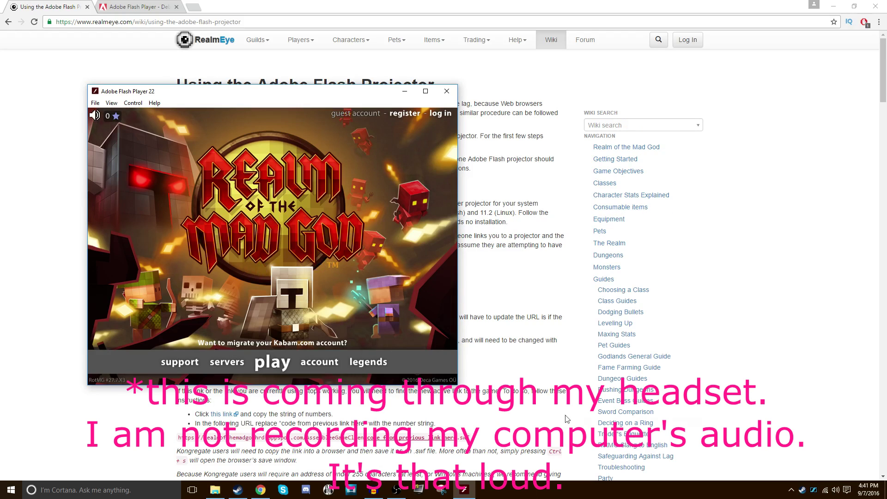
# Step: Lower the Adobe Flash Player 22 volume to near minimum in the Windows Volume Mixer and close the mixer
pyautogui.rightClick(843, 490)
pyautogui.rightClick(835, 489)
pyautogui.click(813, 462)
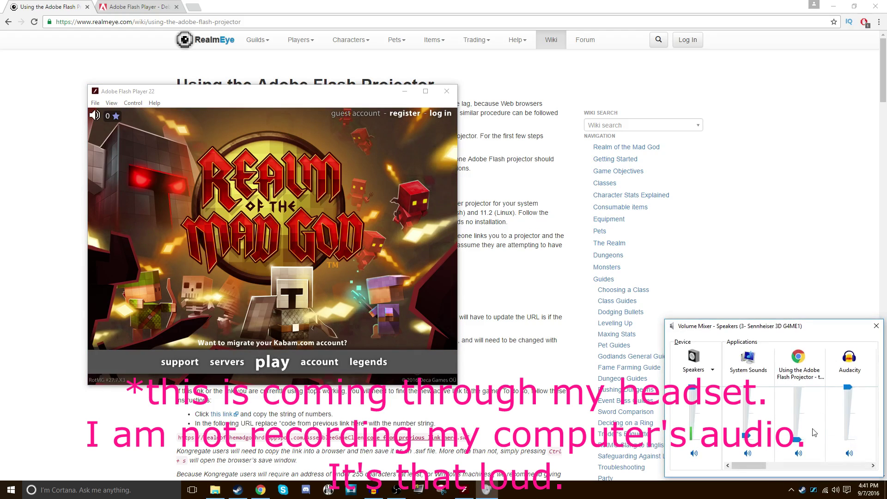
pyautogui.hscroll(3, 788, 456)
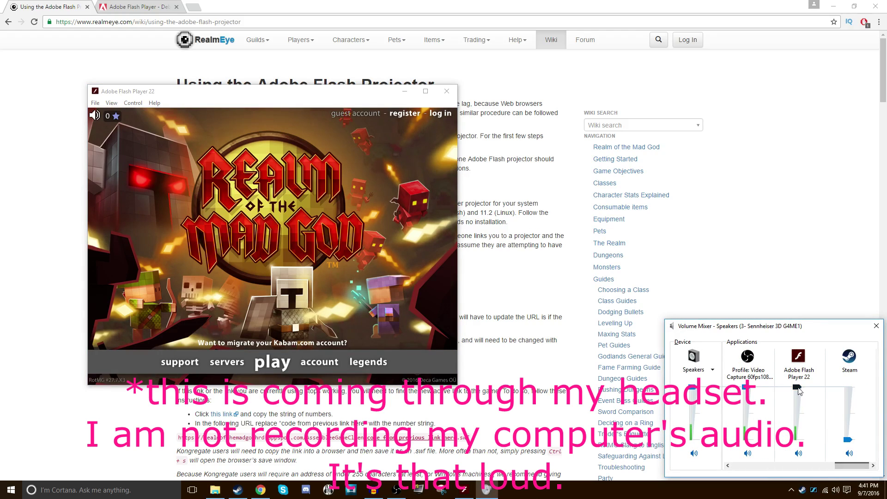
pyautogui.moveTo(798, 387); pyautogui.dragTo(797, 440)
pyautogui.click(876, 325)
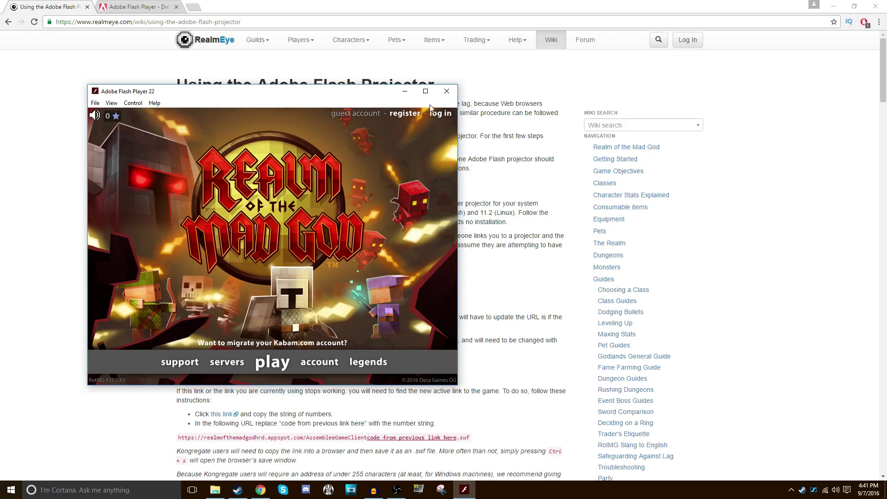
# Step: Check the Windows Volume Mixer again, close it, and open the game's sign-in form in the projector
pyautogui.rightClick(835, 490)
pyautogui.click(803, 436)
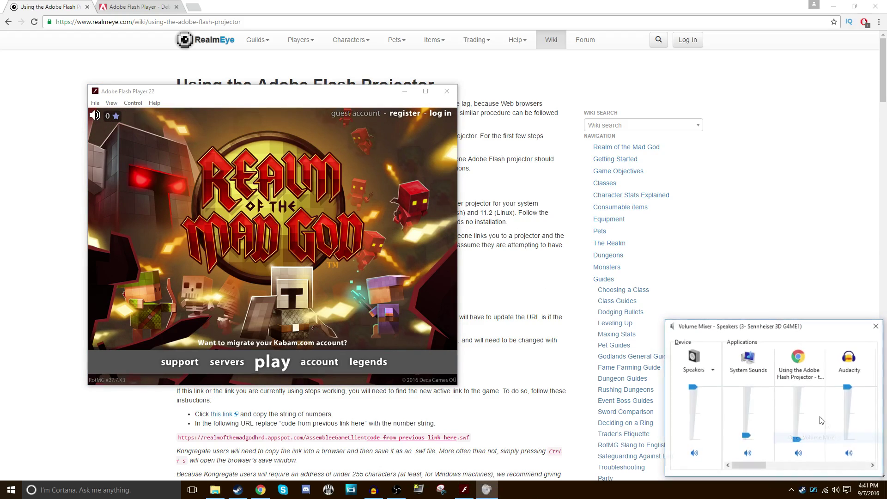
pyautogui.click(876, 325)
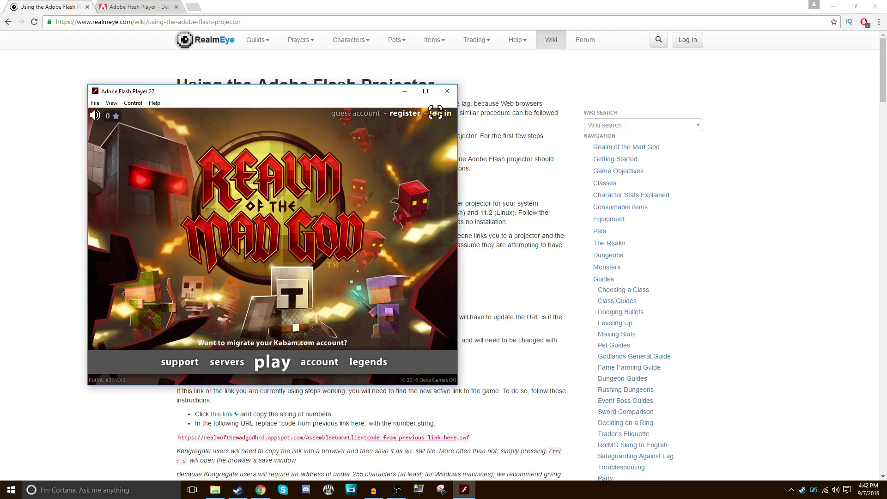
pyautogui.click(439, 113)
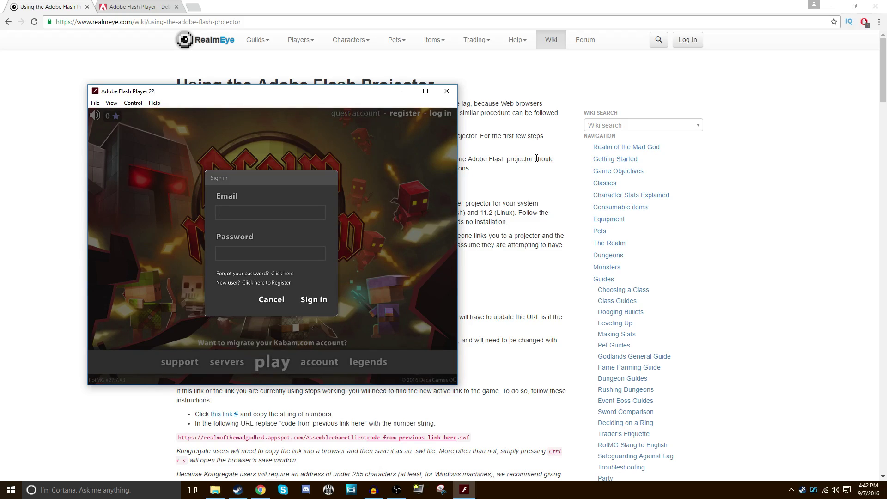
pyautogui.click(556, 206)
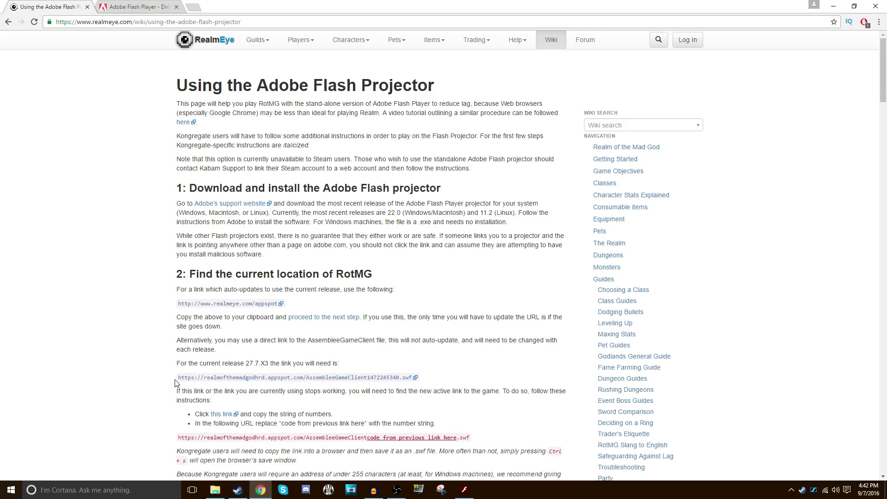
pyautogui.moveTo(178, 378); pyautogui.dragTo(407, 377)
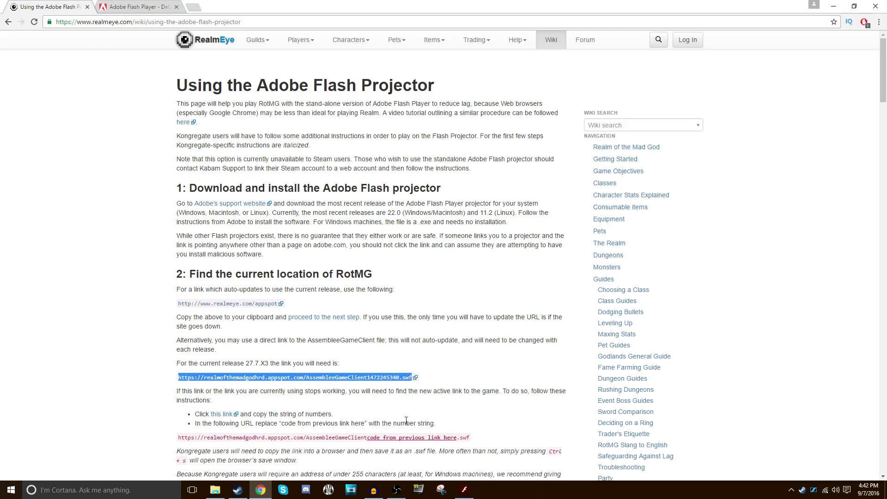
pyautogui.rightClick(340, 377)
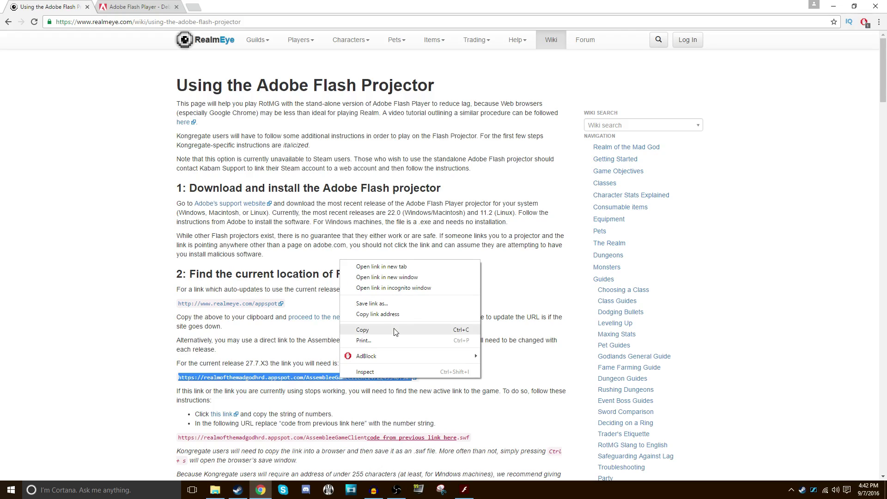
pyautogui.click(394, 331)
# Step: Switch to Adobe Flash Player 22, open the copied AssembleeGameClient1472245340.swf location in it, and close the player
pyautogui.click(464, 490)
pyautogui.click(96, 102)
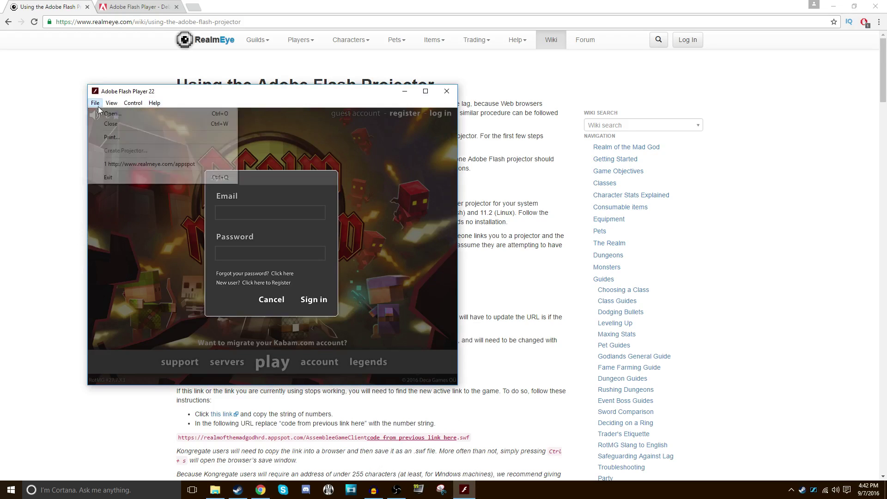
pyautogui.click(127, 115)
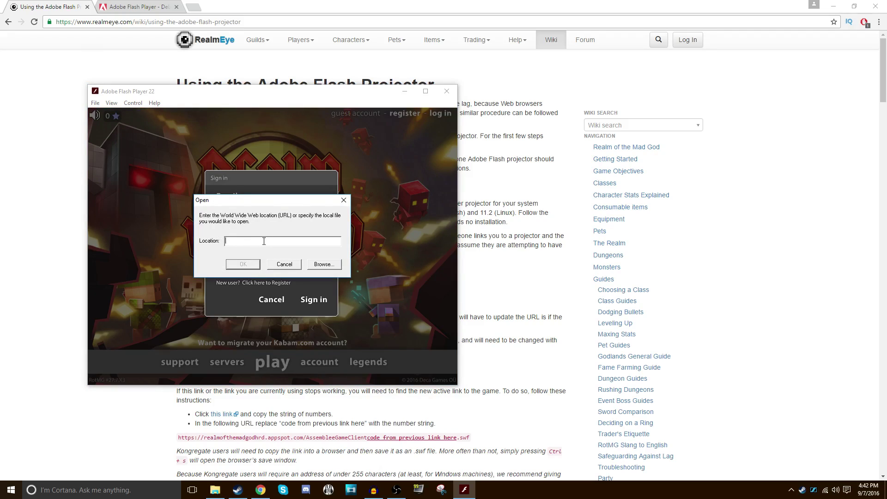
pyautogui.rightClick(264, 240)
pyautogui.click(303, 282)
pyautogui.click(243, 264)
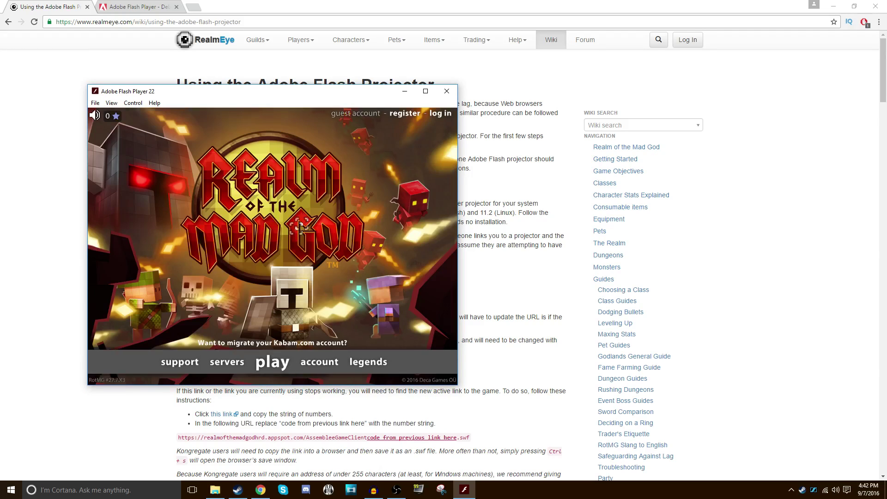
pyautogui.click(446, 91)
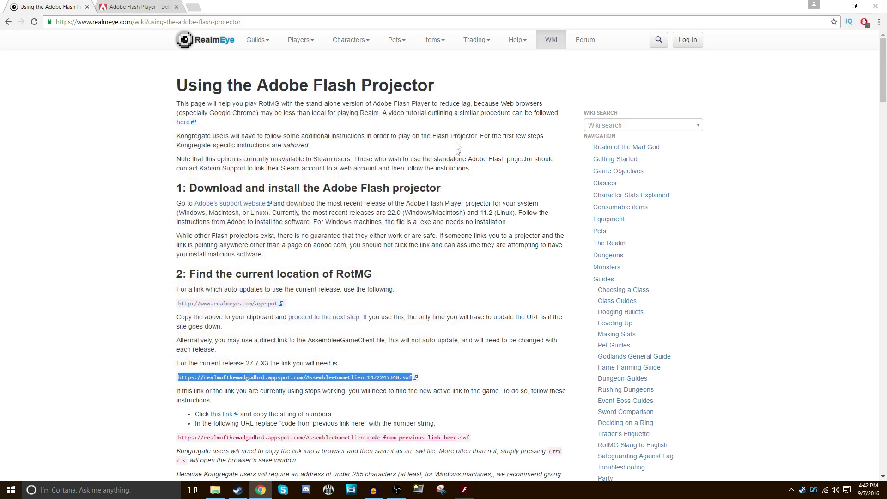
# Step: Review the RealmEye guide down to the Kongregate instructions and look over the Adobe Flash Player downloads page
pyautogui.click(491, 316)
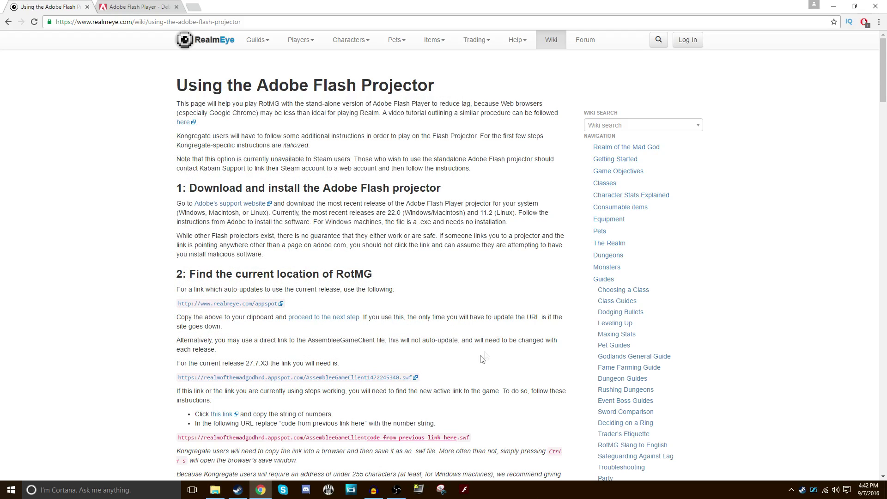
pyautogui.scroll(-1, 428, 401)
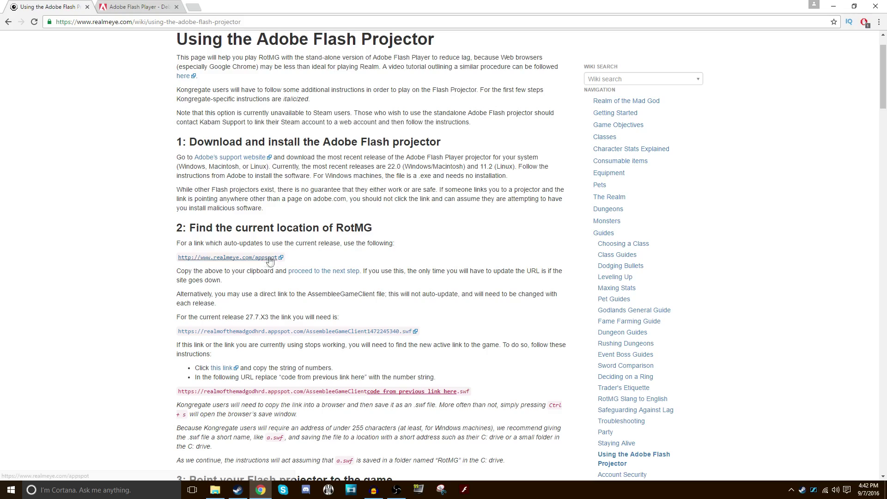
pyautogui.scroll(-1, 312, 259)
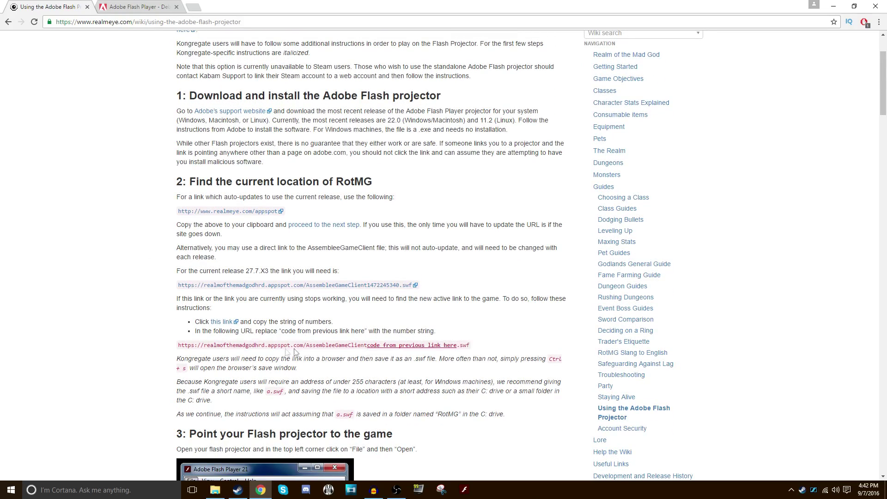
pyautogui.scroll(-1, 313, 284)
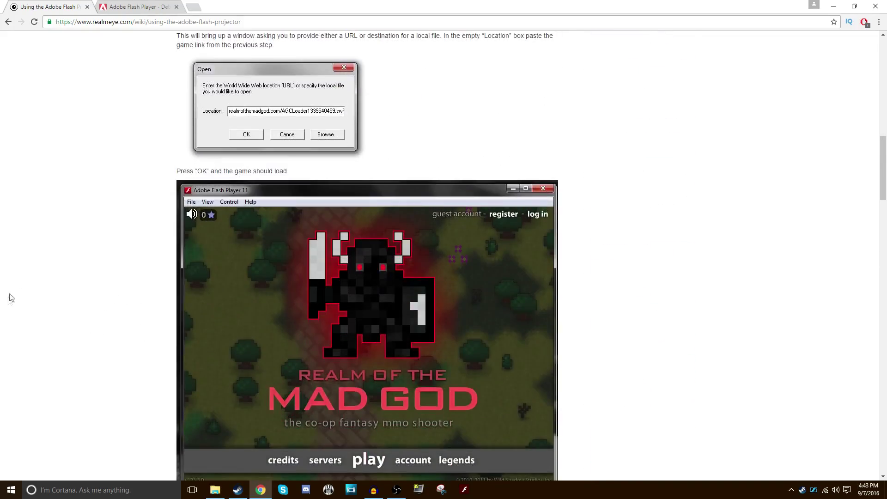
pyautogui.scroll(-4, 605, 282)
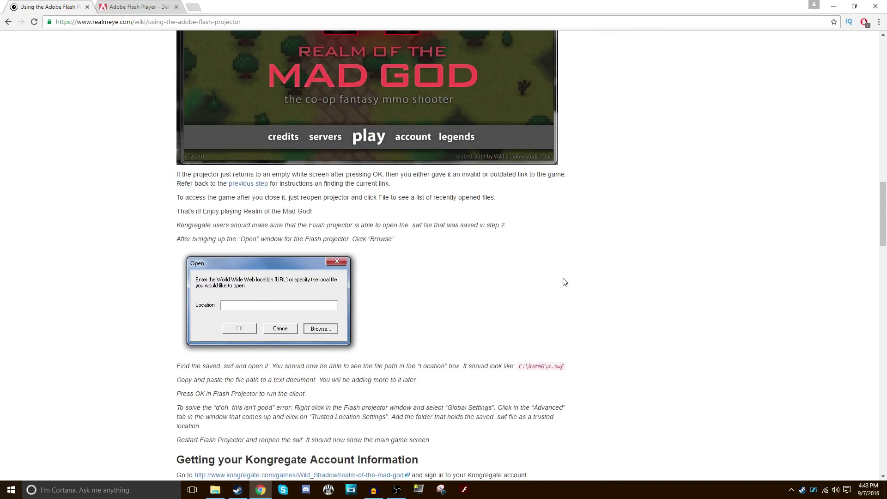
pyautogui.click(145, 6)
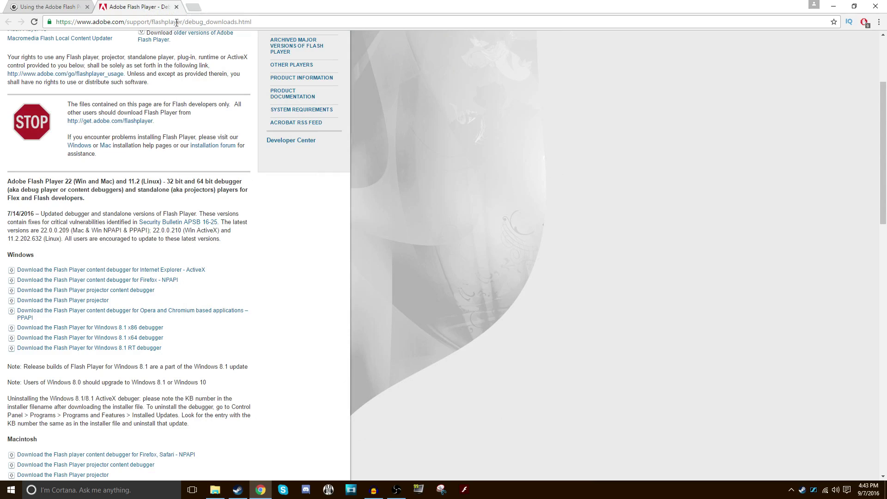
pyautogui.scroll(10, 180, 97)
pyautogui.click(46, 6)
pyautogui.click(463, 489)
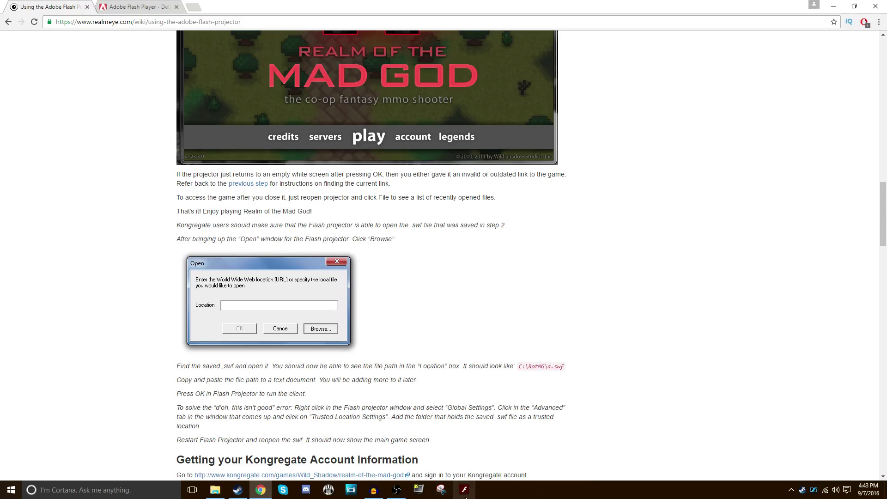
pyautogui.click(35, 42)
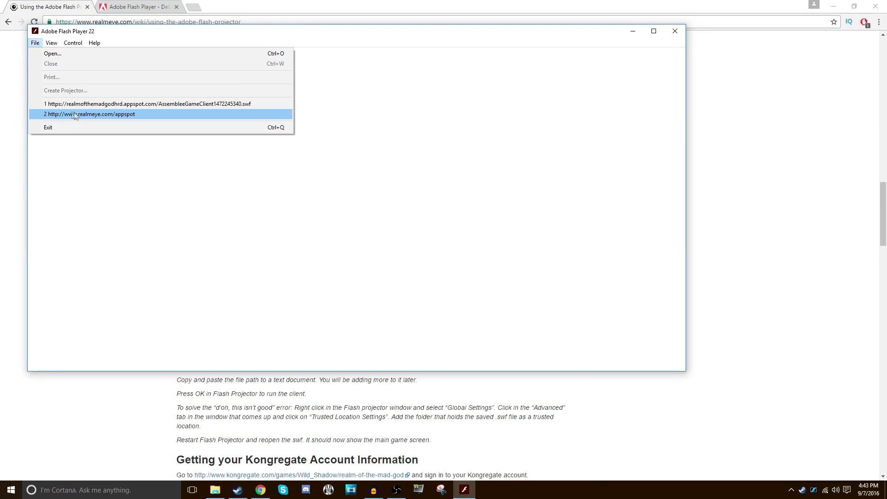
pyautogui.click(105, 114)
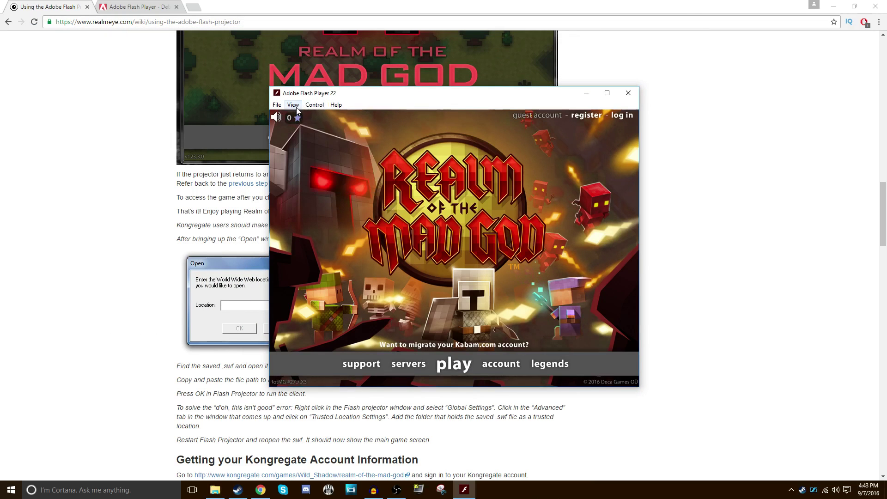
# Step: Set the projector's display quality to Low
pyautogui.click(293, 105)
pyautogui.moveTo(365, 179)
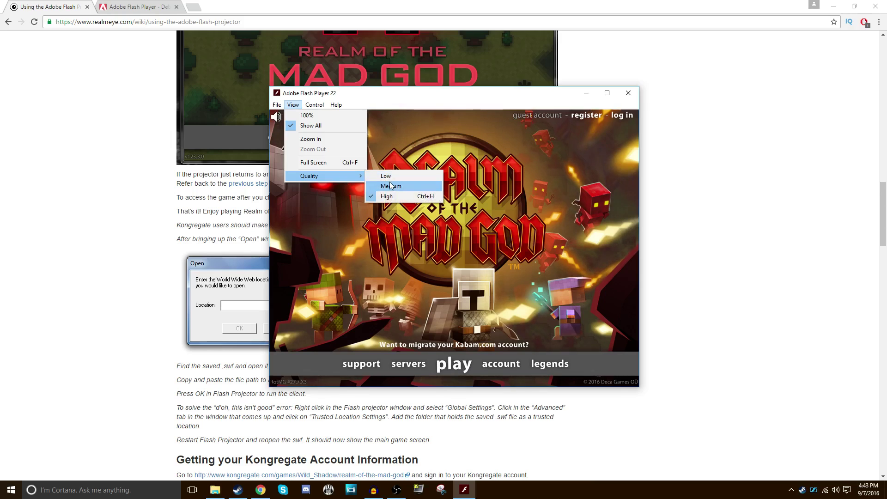
pyautogui.click(388, 177)
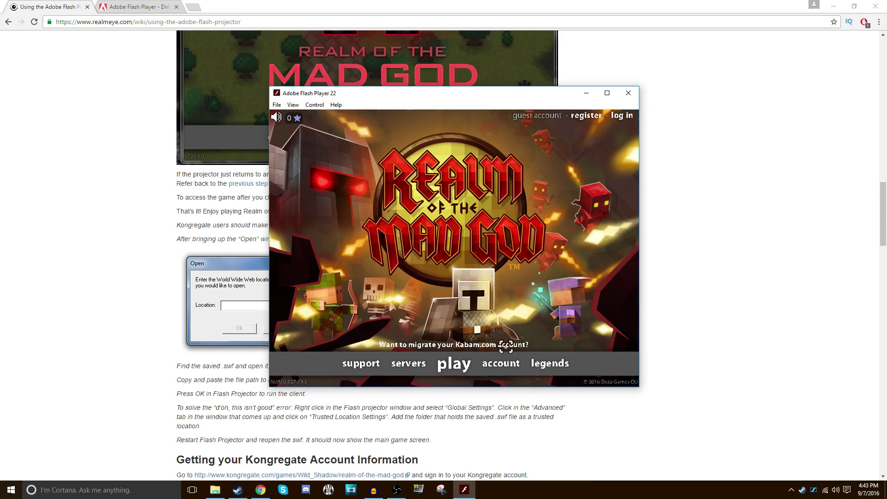
# Step: Set the projector's display quality to Medium
pyautogui.click(293, 105)
pyautogui.moveTo(351, 174)
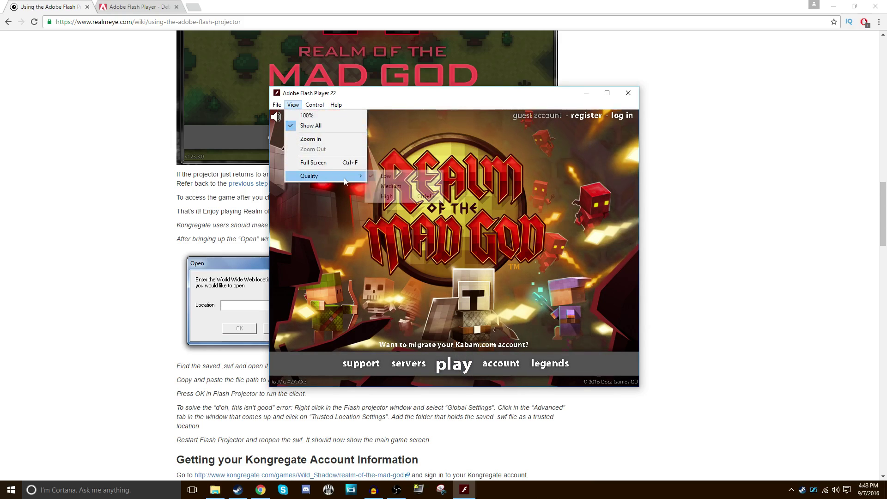
pyautogui.click(386, 185)
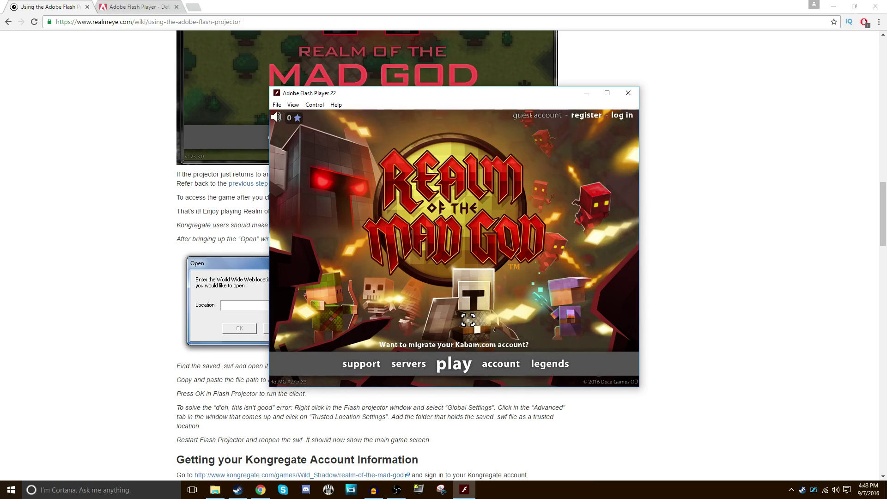
# Step: Check the projector's quality options and switch the game to full screen
pyautogui.click(293, 104)
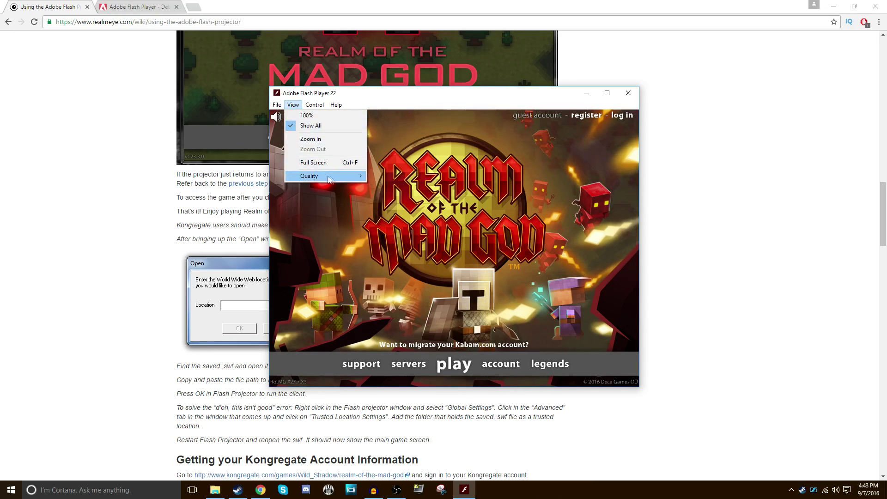
pyautogui.moveTo(330, 179)
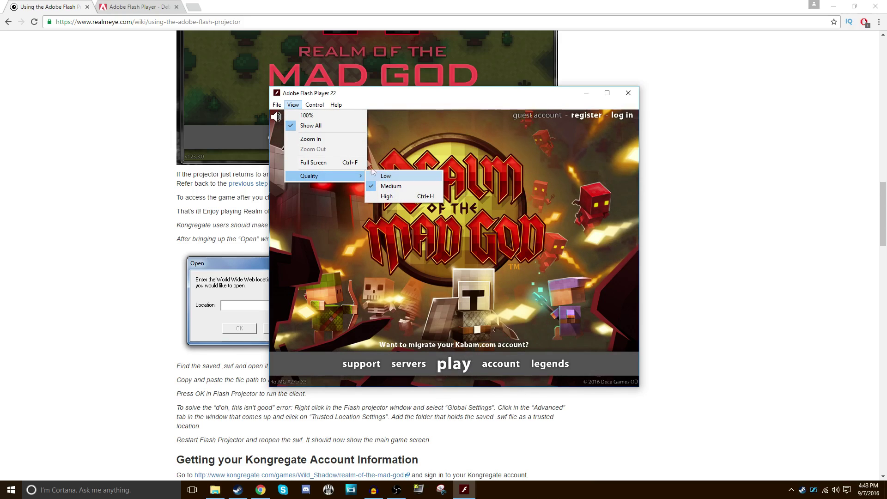
pyautogui.moveTo(283, 105)
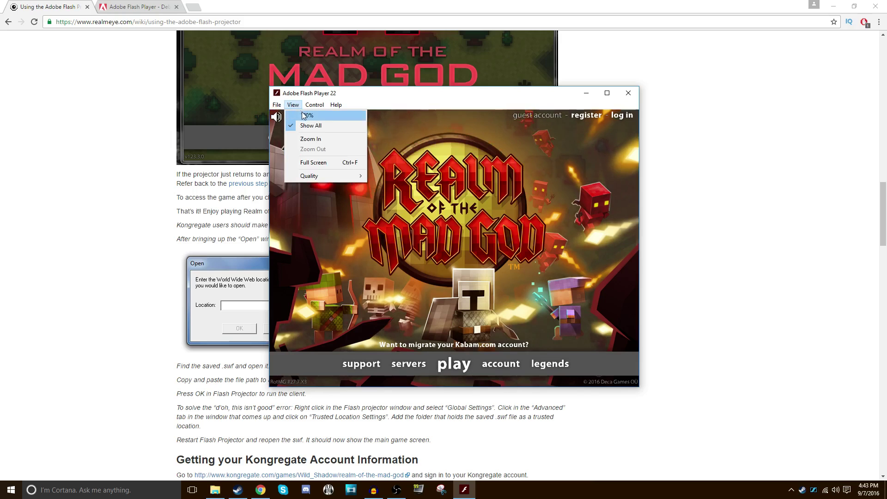
pyautogui.click(316, 161)
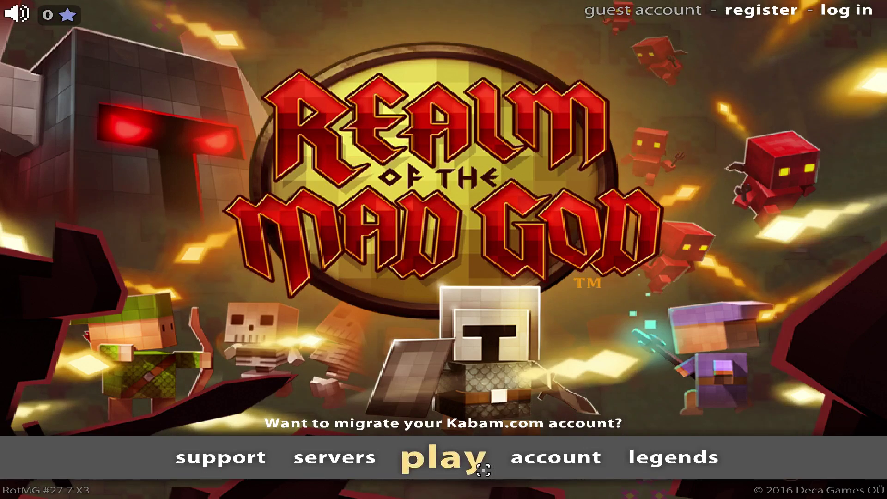
# Step: Choose play on the game's title screen and exit full screen
pyautogui.click(462, 461)
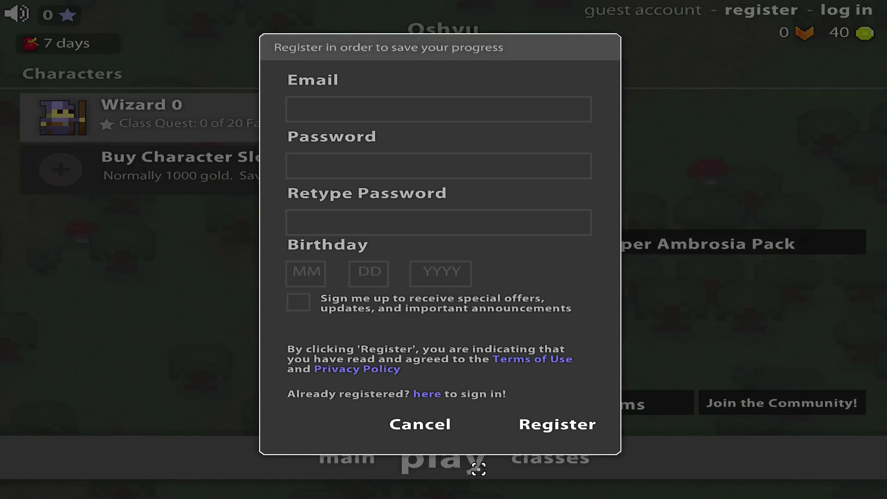
pyautogui.press('Escape')
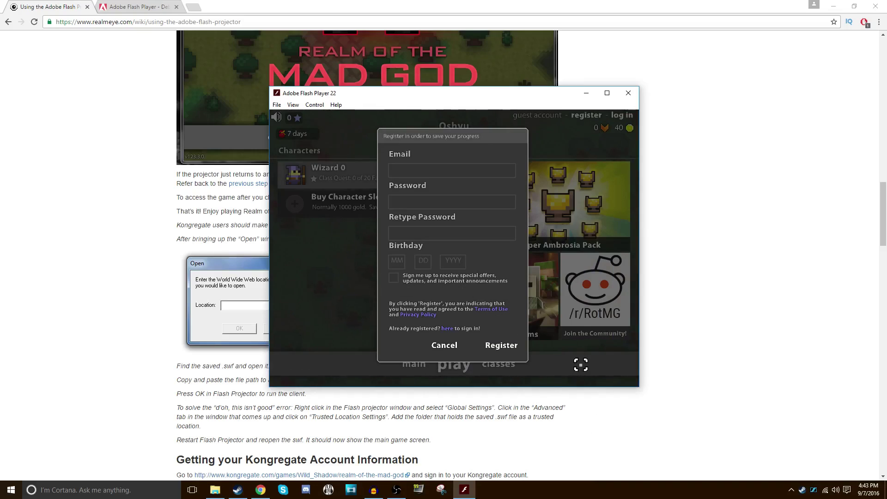